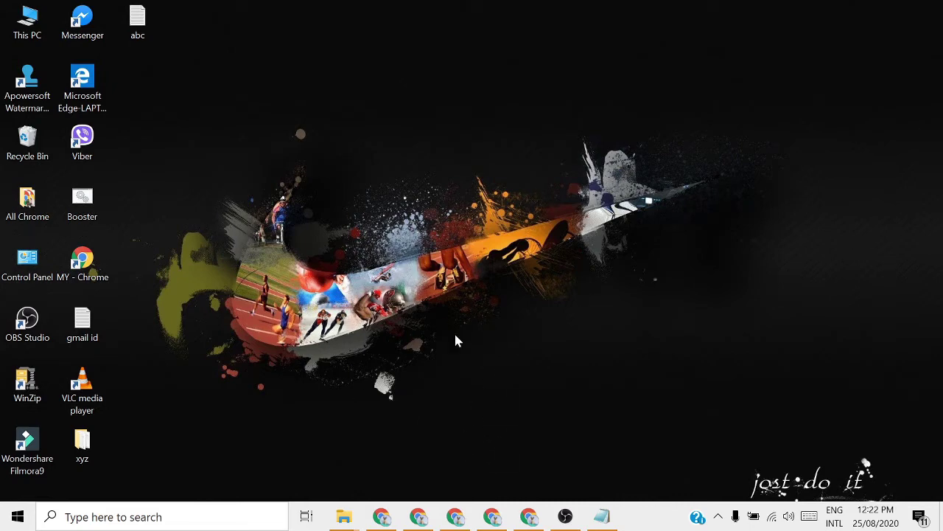
Select the commands in the bkup 'cods to delete junks files from windows' note, then close it and minimize Explorer
{"action": "mouse_move", "coordinate": [606, 517]}
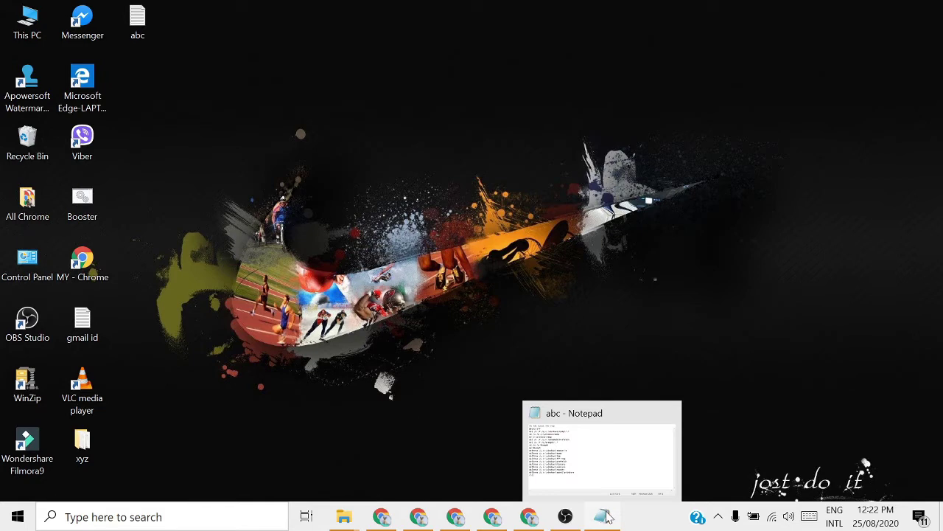
{"action": "mouse_move", "coordinate": [345, 521]}
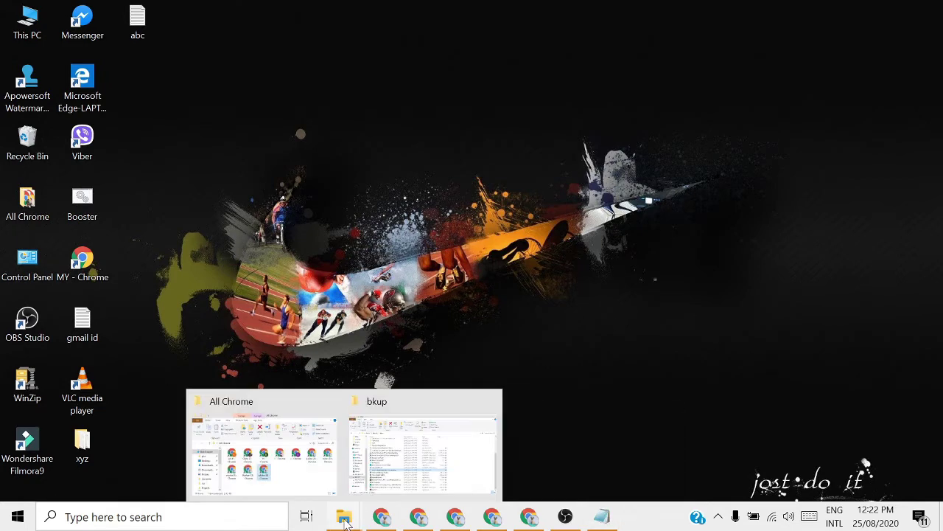
{"action": "left_click", "coordinate": [432, 435]}
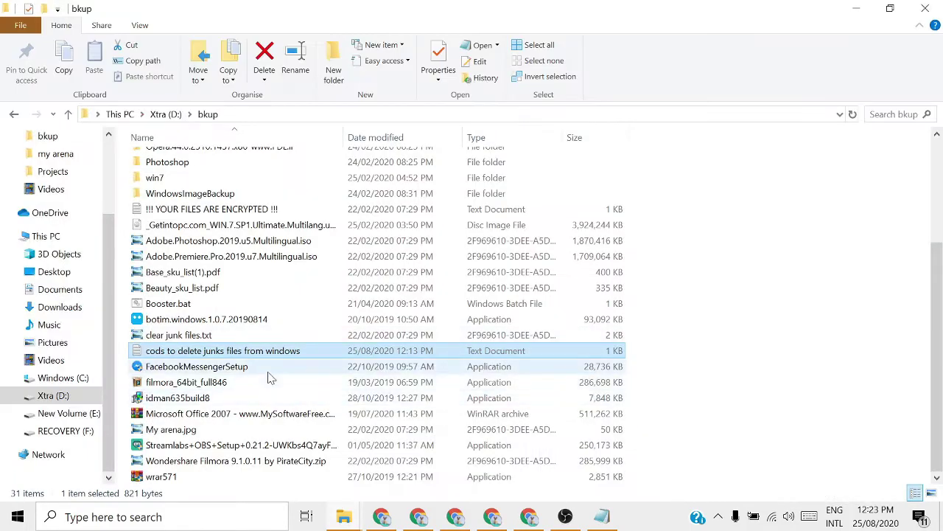
{"action": "double_click", "coordinate": [269, 353]}
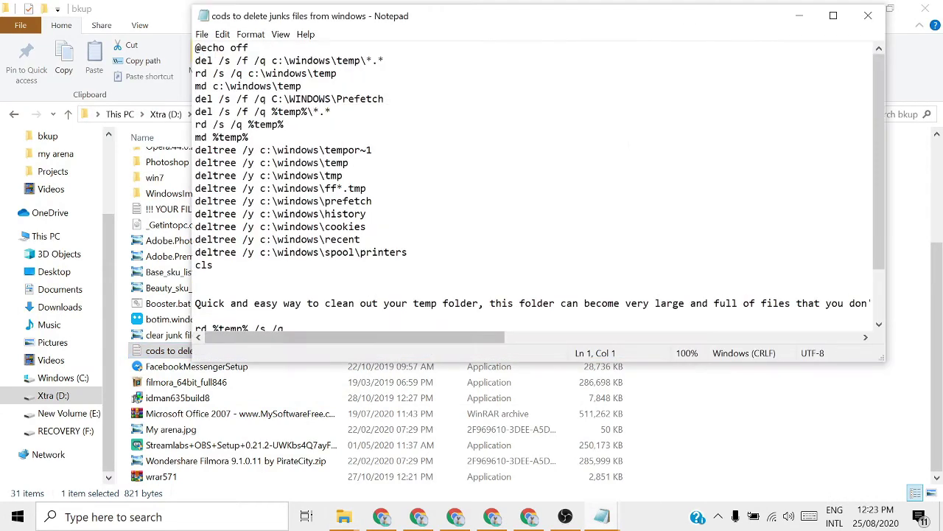
{"action": "left_click_drag", "start_coordinate": [195, 252], "coordinate": [196, 45]}
{"action": "key", "text": "ctrl+c"}
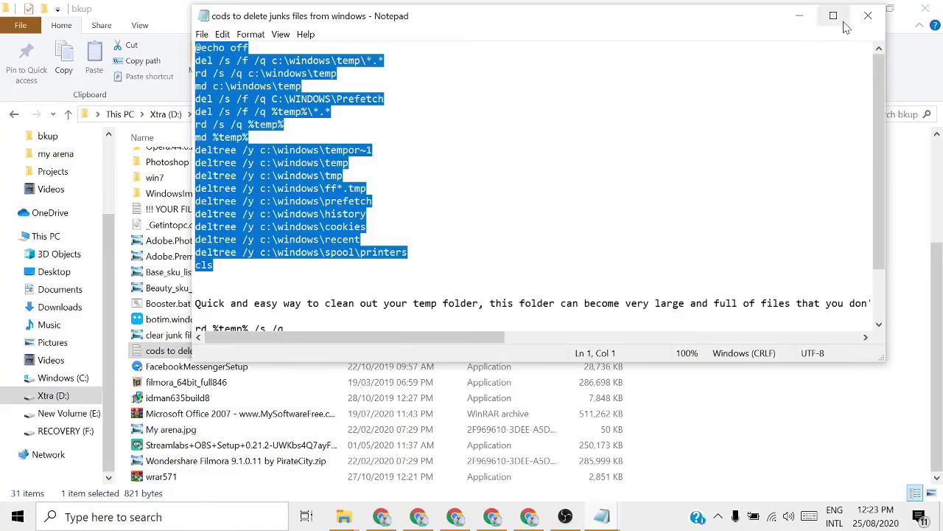
{"action": "left_click", "coordinate": [868, 16]}
{"action": "left_click", "coordinate": [860, 10]}
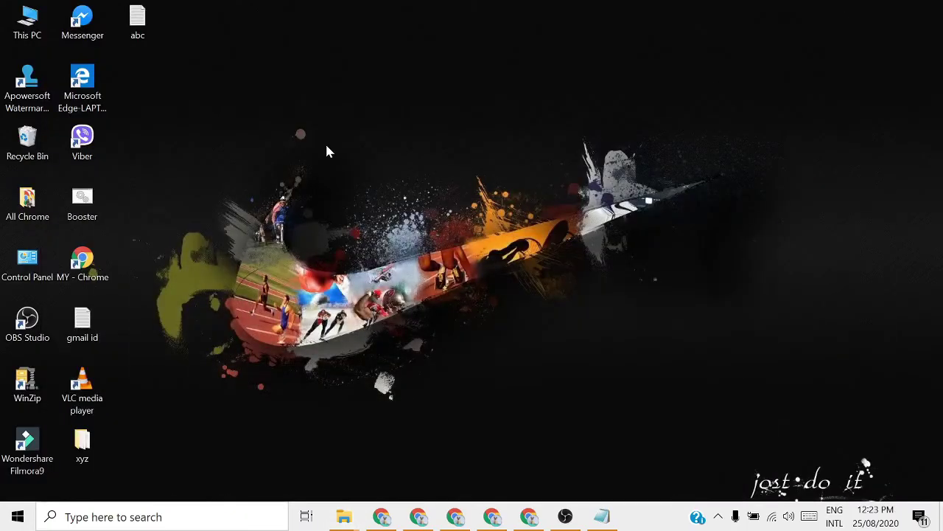
Create a new Text Document on the desktop with the default name
{"action": "right_click", "coordinate": [325, 143]}
{"action": "mouse_move", "coordinate": [395, 286]}
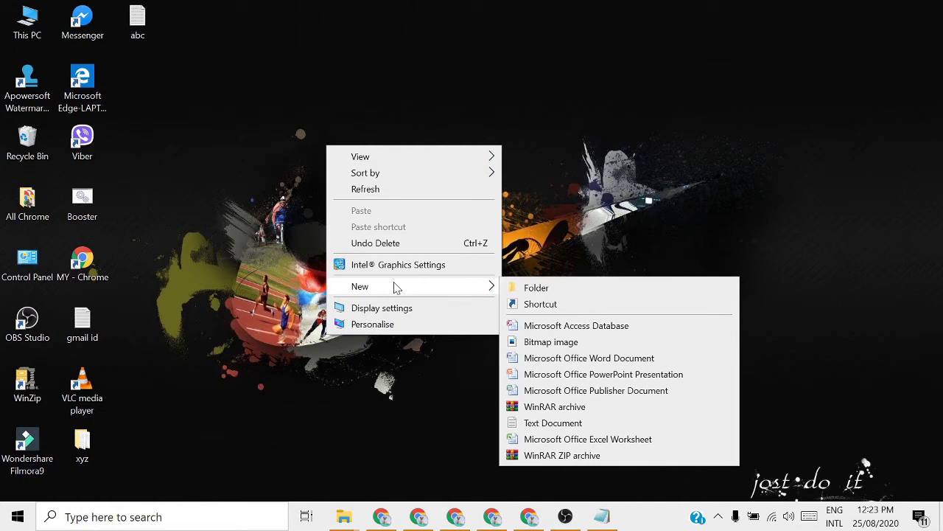
{"action": "left_click", "coordinate": [554, 423]}
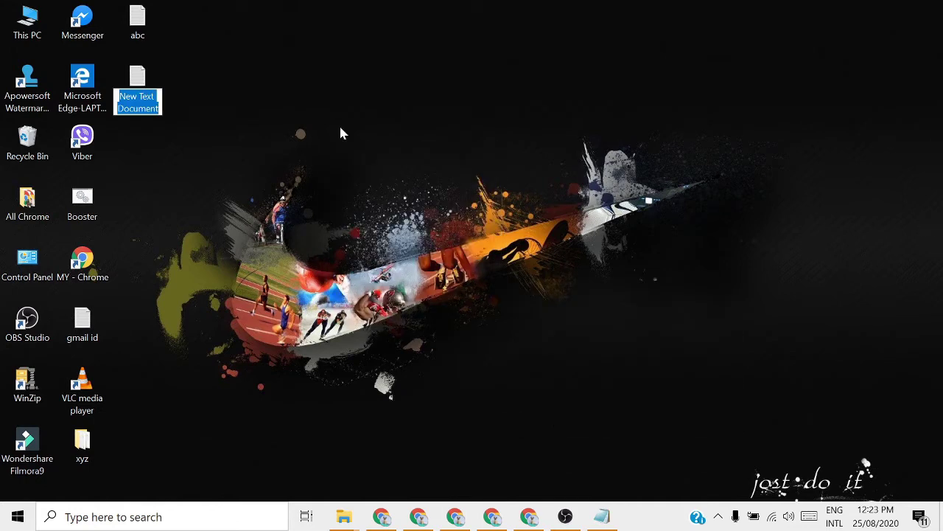
{"action": "key", "text": "Return"}
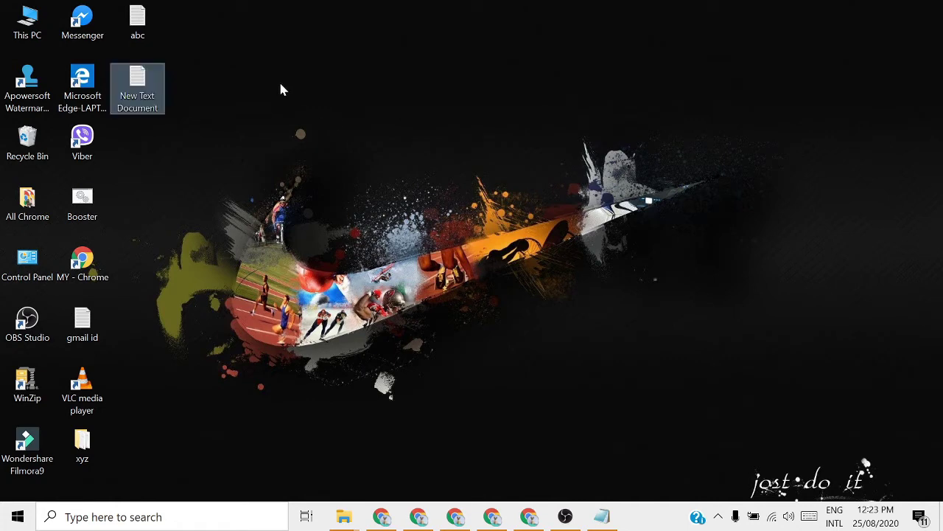
Paste the cleanup script into the new document and start Save As
{"action": "double_click", "coordinate": [142, 91]}
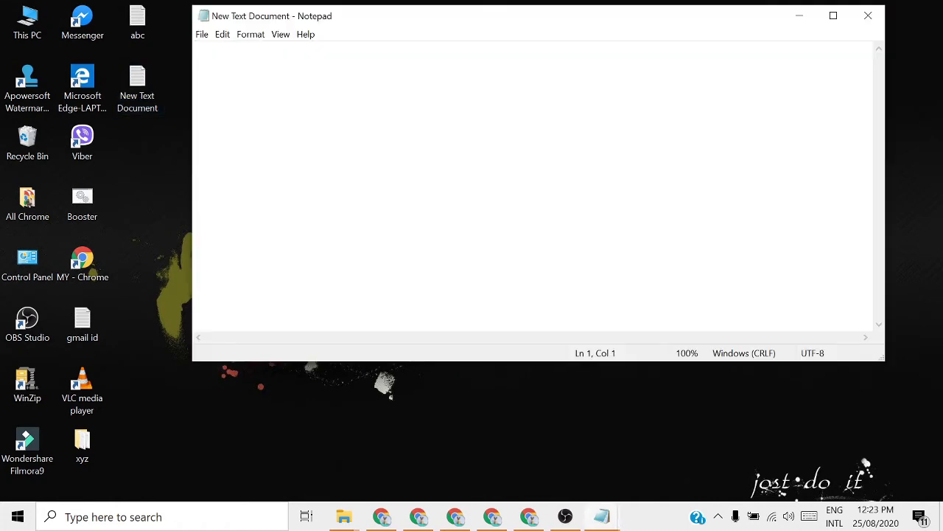
{"action": "key", "text": "ctrl+v"}
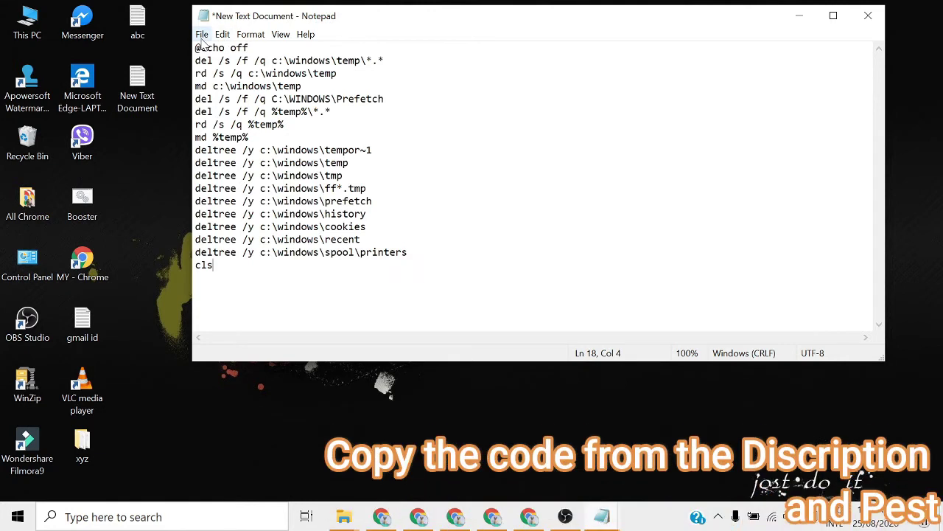
{"action": "left_click", "coordinate": [202, 36]}
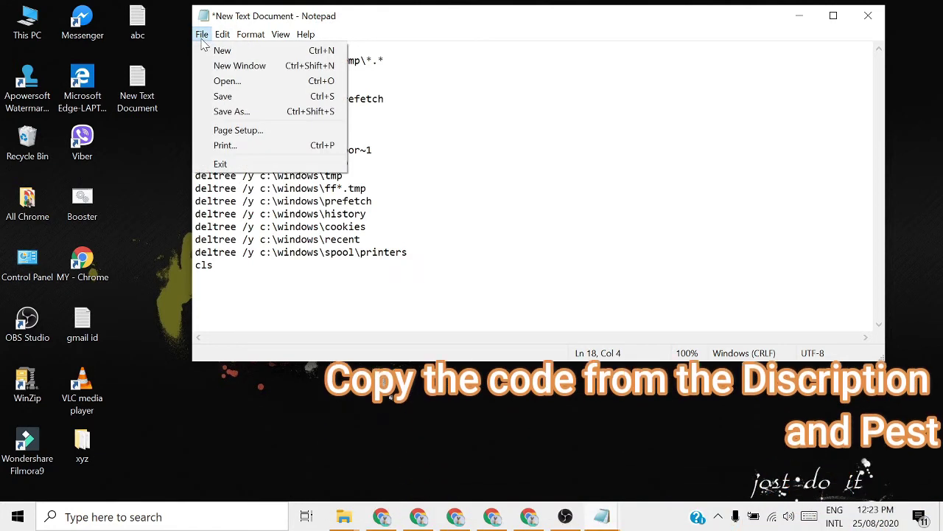
{"action": "left_click", "coordinate": [219, 112]}
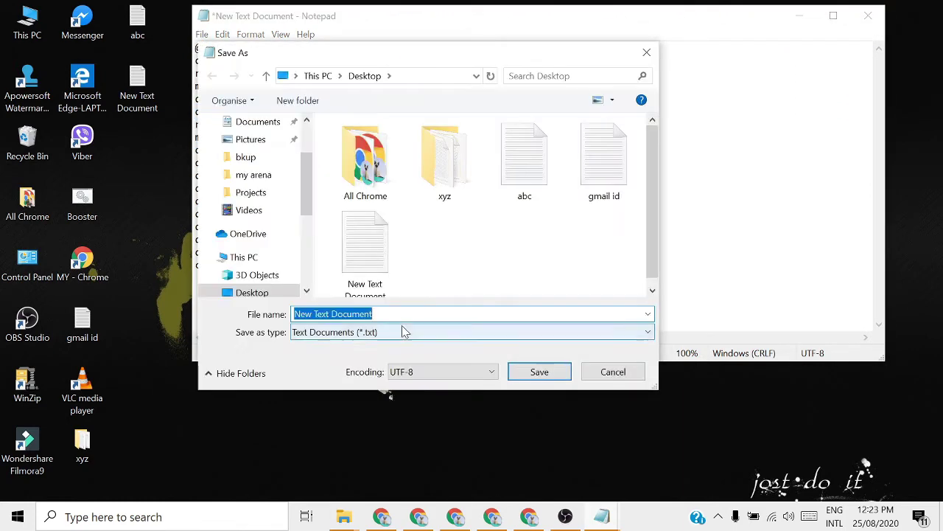
Save the script as abc.bat on the Desktop with the All Files type
{"action": "left_click", "coordinate": [405, 332]}
{"action": "left_click", "coordinate": [402, 359]}
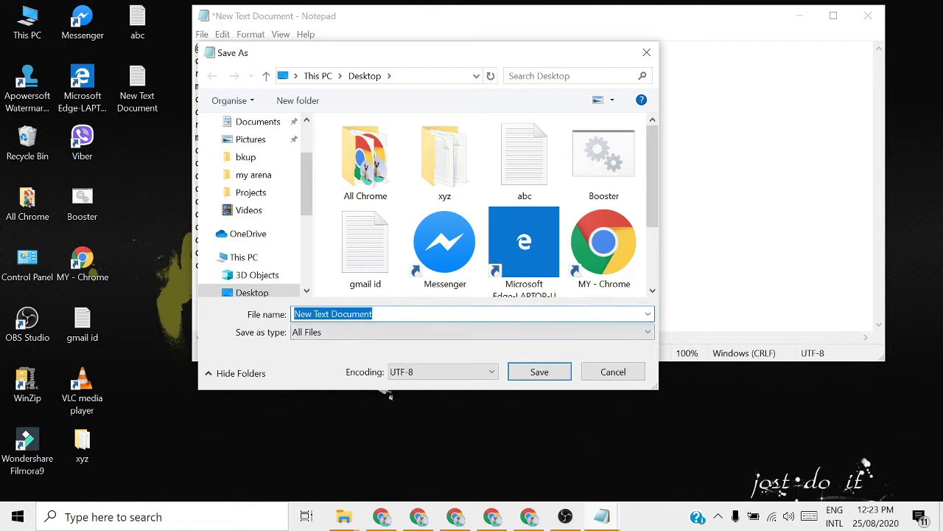
{"action": "type", "text": "a"}
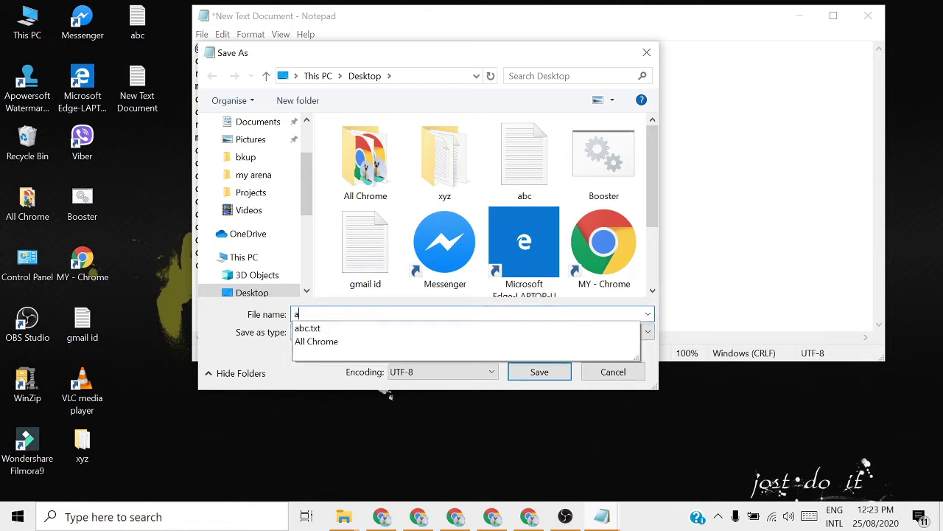
{"action": "type", "text": "bc."}
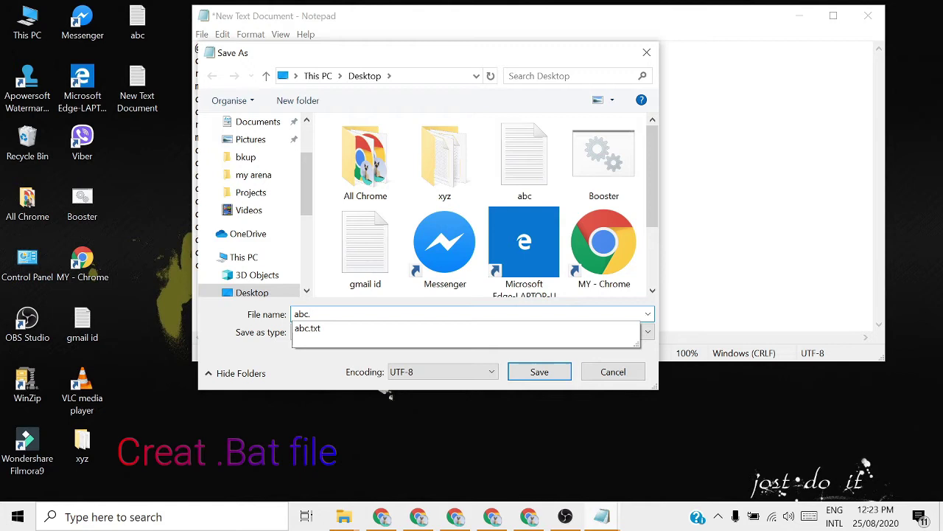
{"action": "type", "text": "bat"}
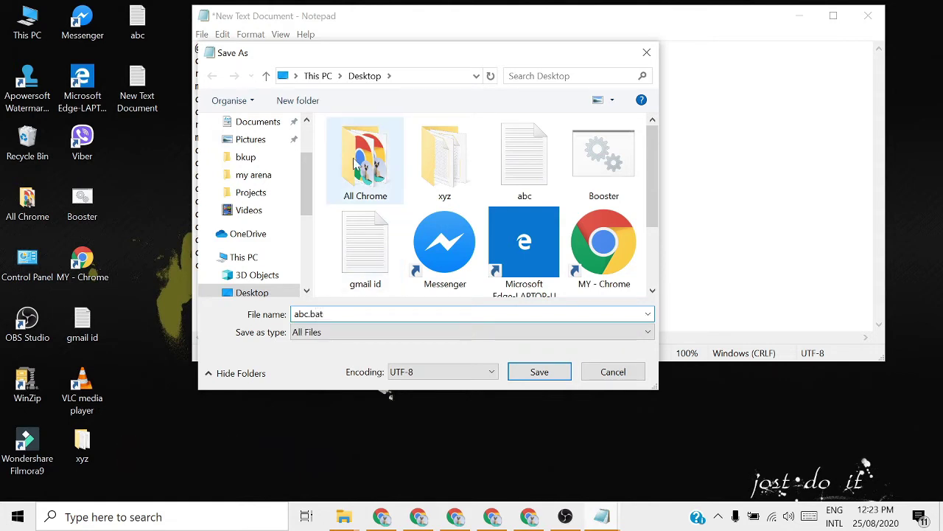
{"action": "left_click_drag", "start_coordinate": [305, 189], "coordinate": [310, 154]}
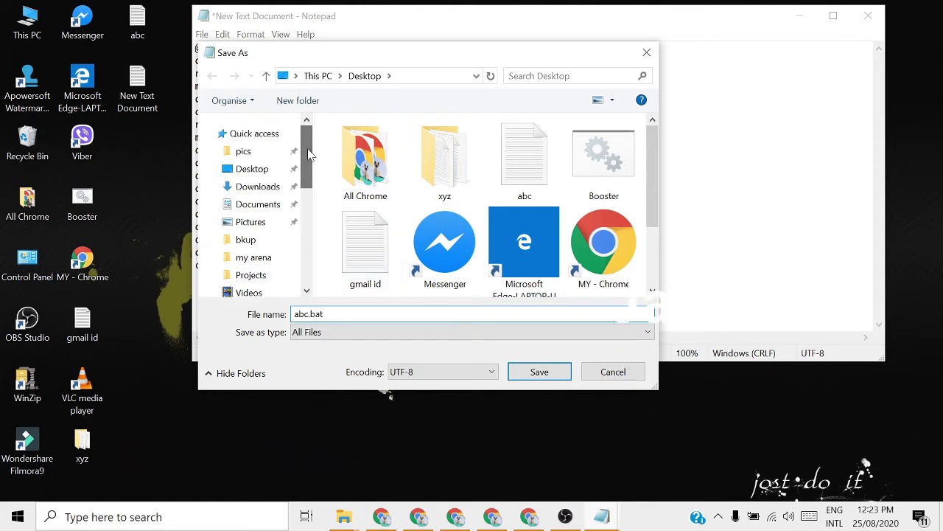
{"action": "left_click", "coordinate": [249, 174]}
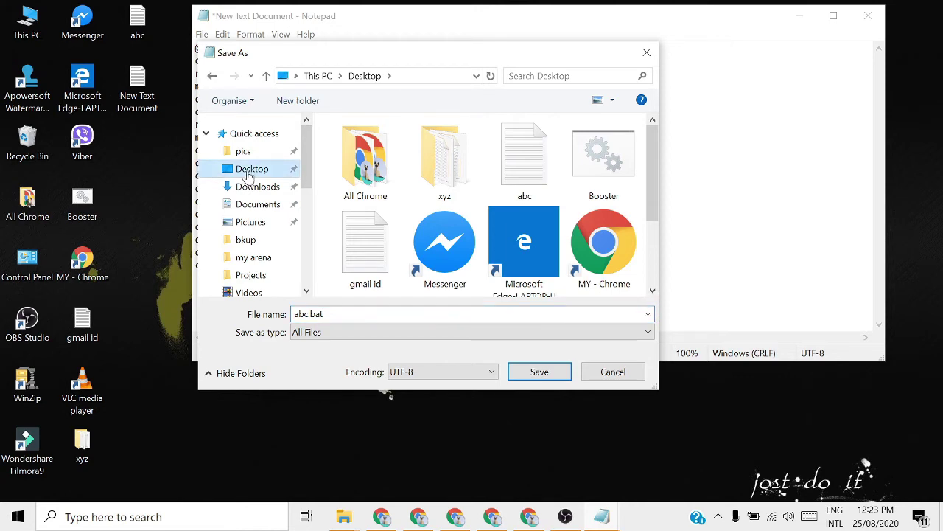
{"action": "left_click", "coordinate": [539, 373]}
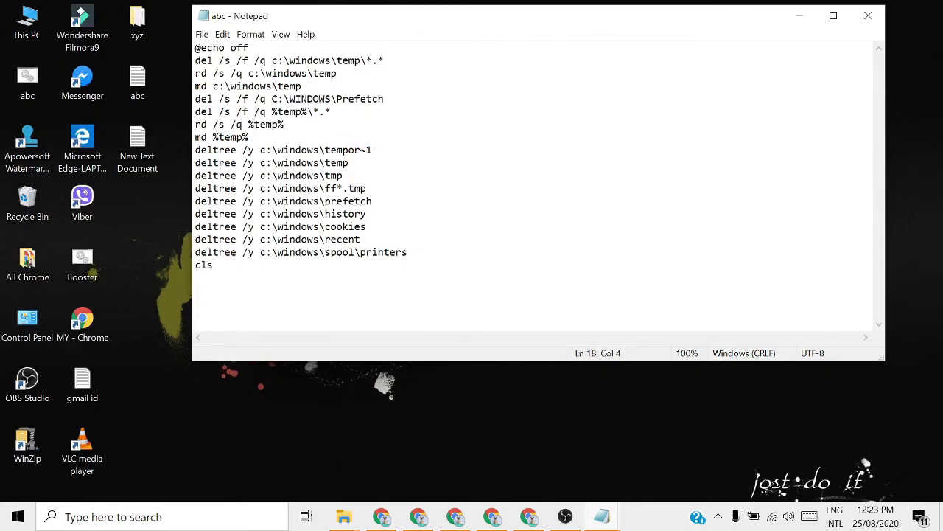
Minimize Notepad to reveal the new abc batch file on the desktop
{"action": "left_click", "coordinate": [798, 16]}
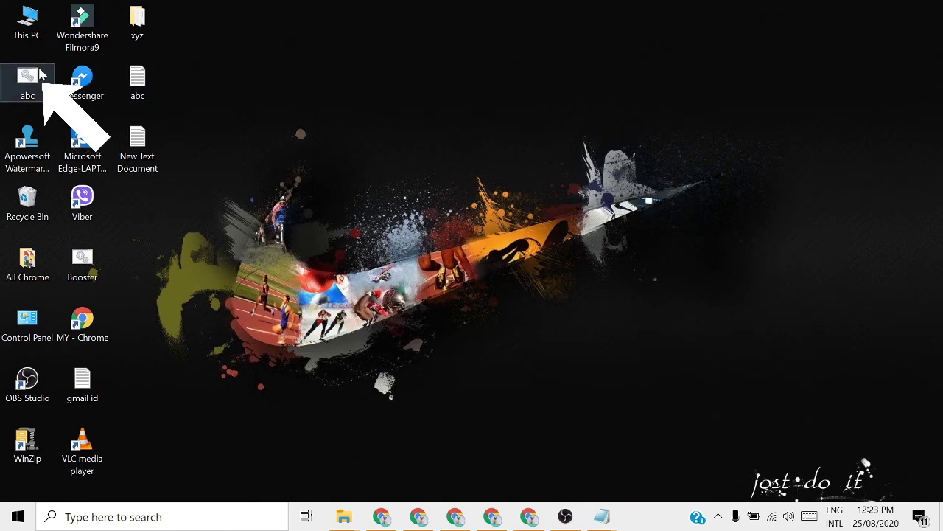
{"action": "left_click", "coordinate": [31, 106]}
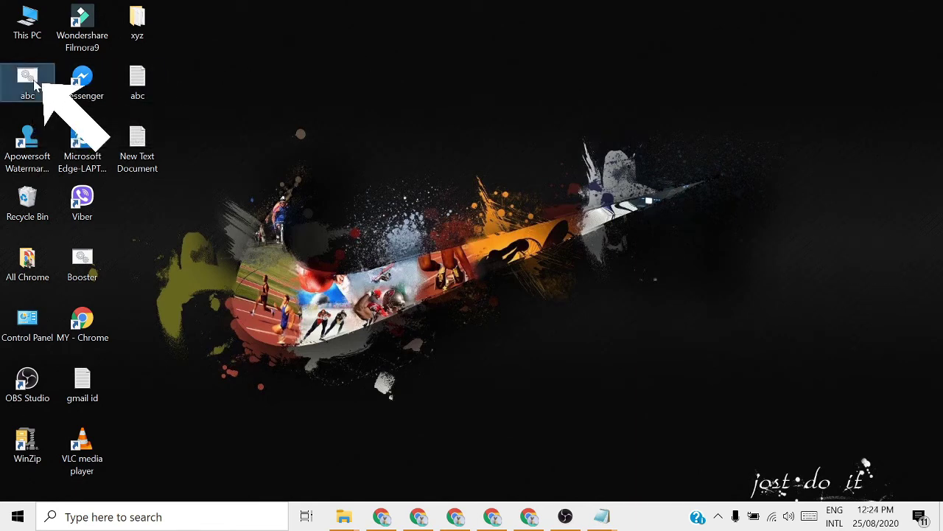
{"action": "left_click", "coordinate": [382, 256]}
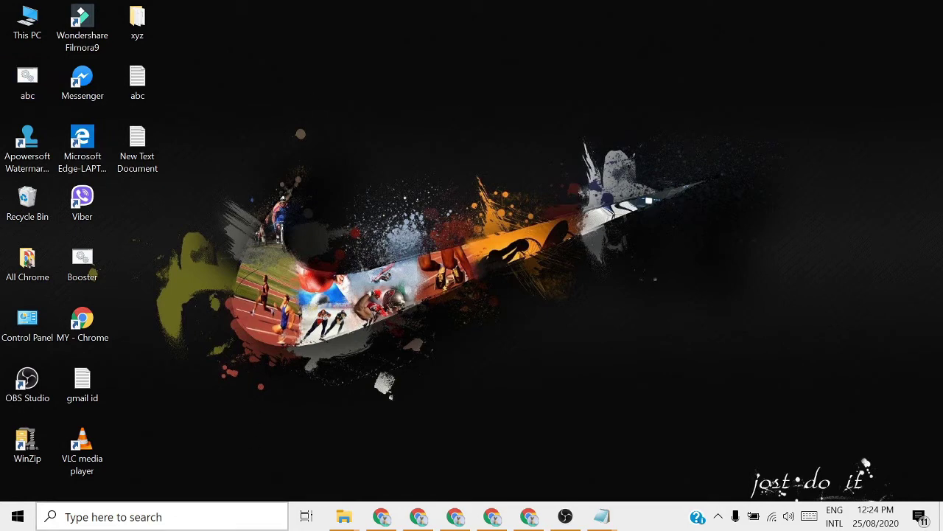
Open the user's Temp folder by entering %temp% in the Run dialog
{"action": "left_click", "coordinate": [210, 508]}
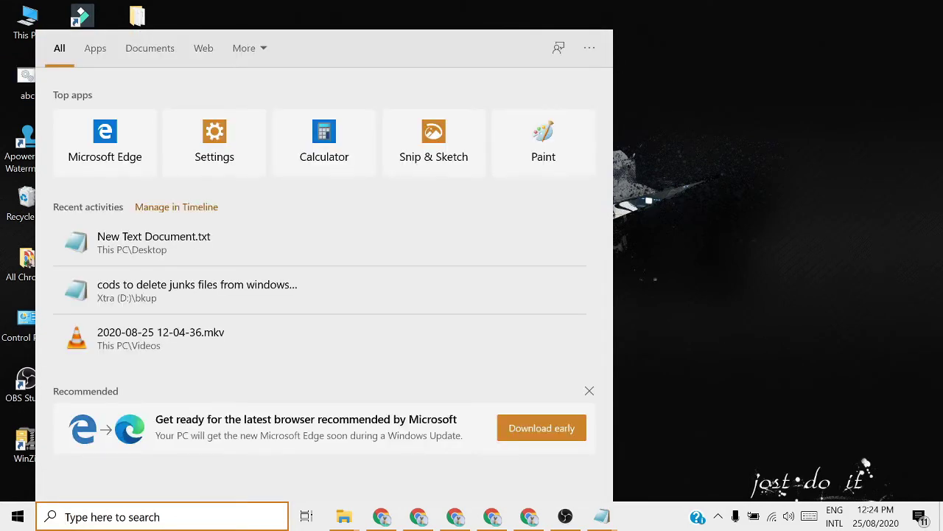
{"action": "type", "text": "run"}
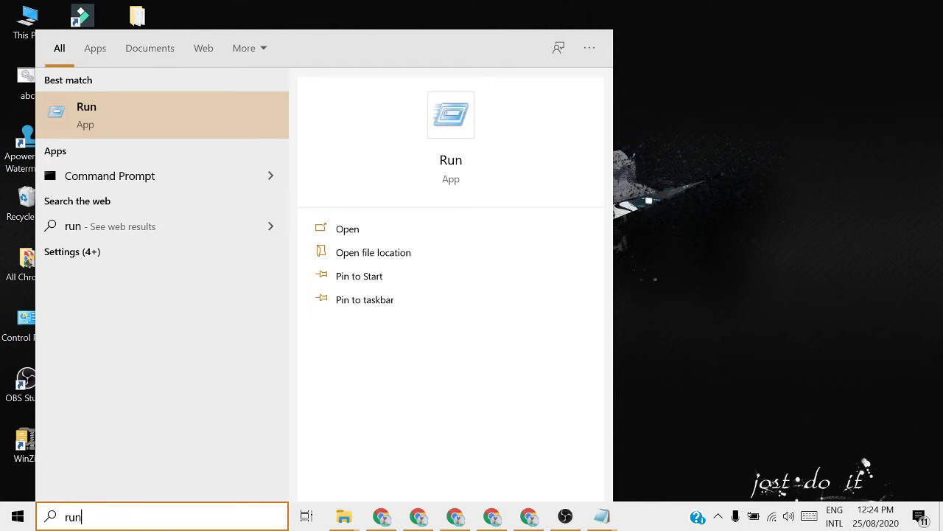
{"action": "key", "text": "Return"}
{"action": "type", "text": "%temp%"}
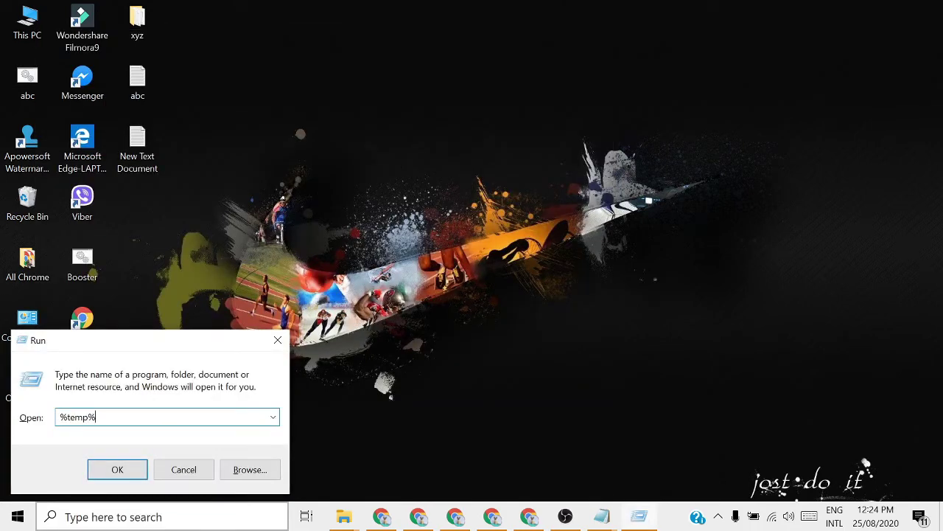
{"action": "key", "text": "Return"}
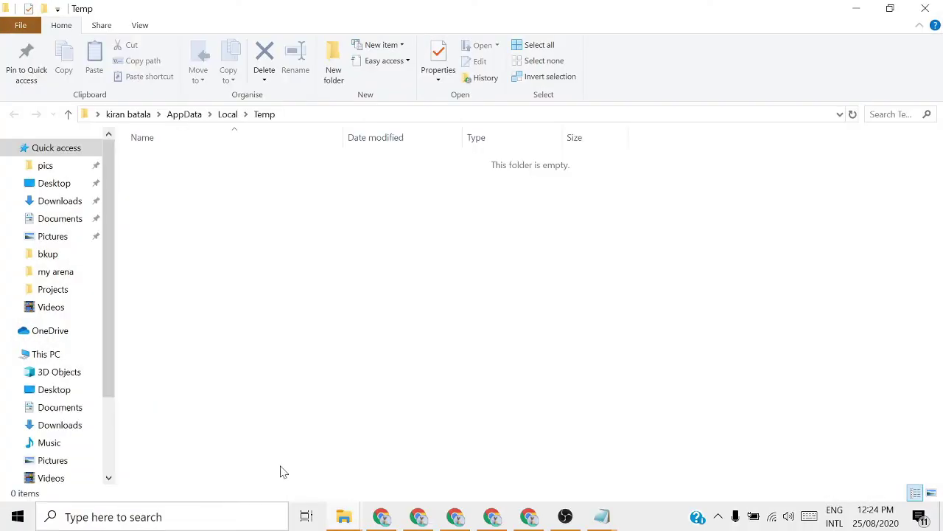
Close the empty Temp window and enter 'recent' in the Run dialog
{"action": "left_click", "coordinate": [939, 8]}
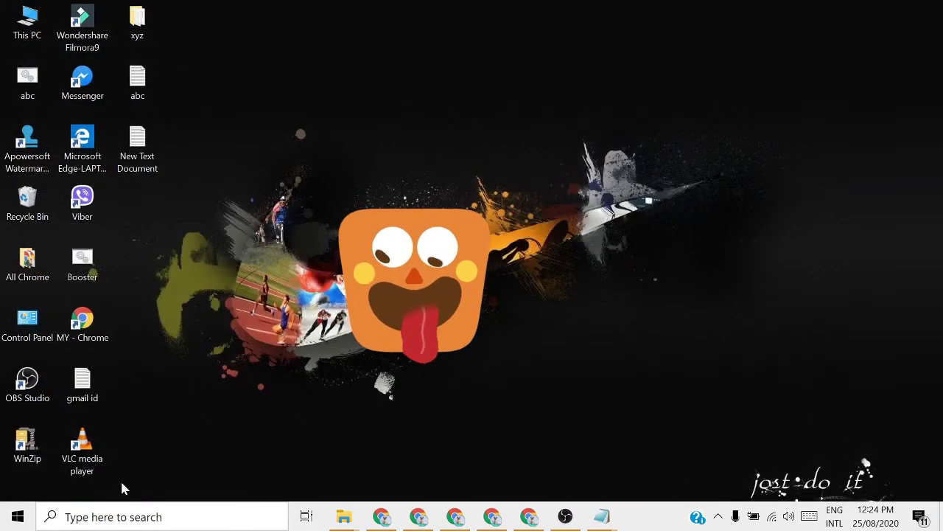
{"action": "left_click", "coordinate": [126, 515]}
{"action": "type", "text": "run"}
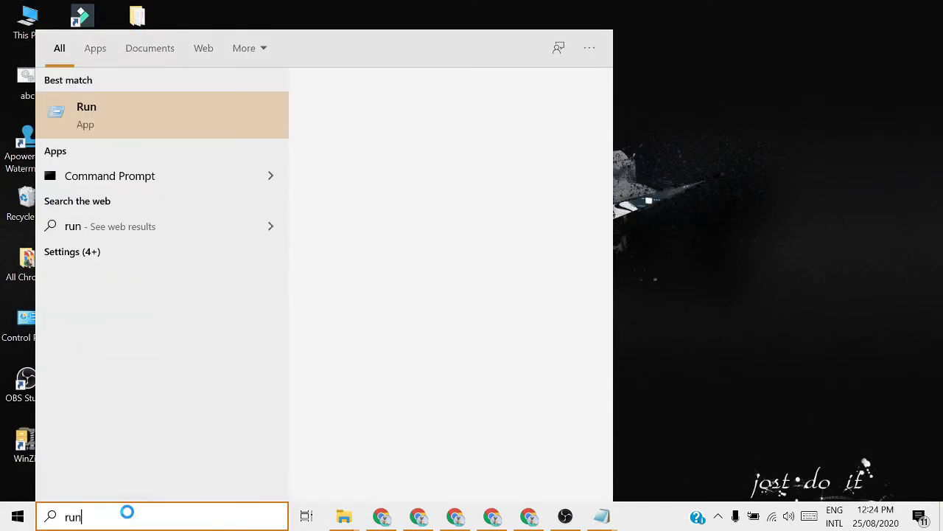
{"action": "key", "text": "Return"}
{"action": "type", "text": "recent"}
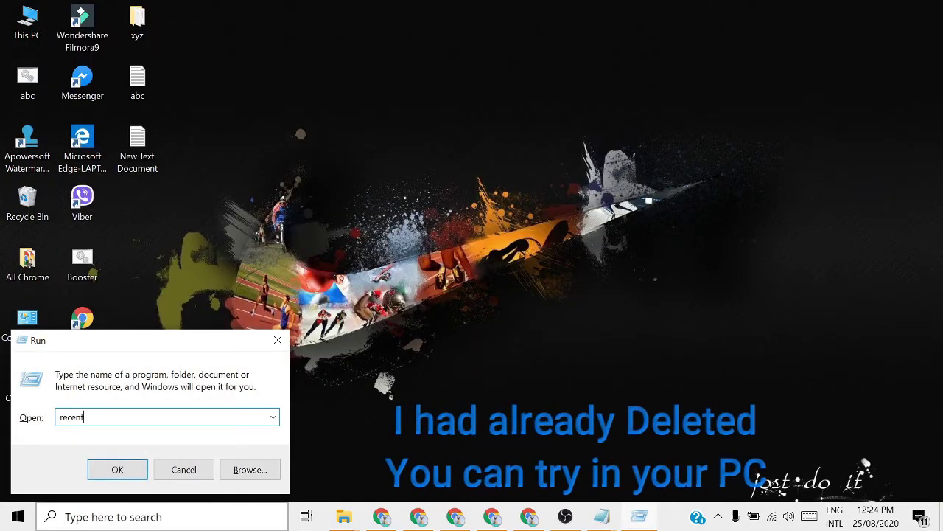
{"action": "key", "text": "Return"}
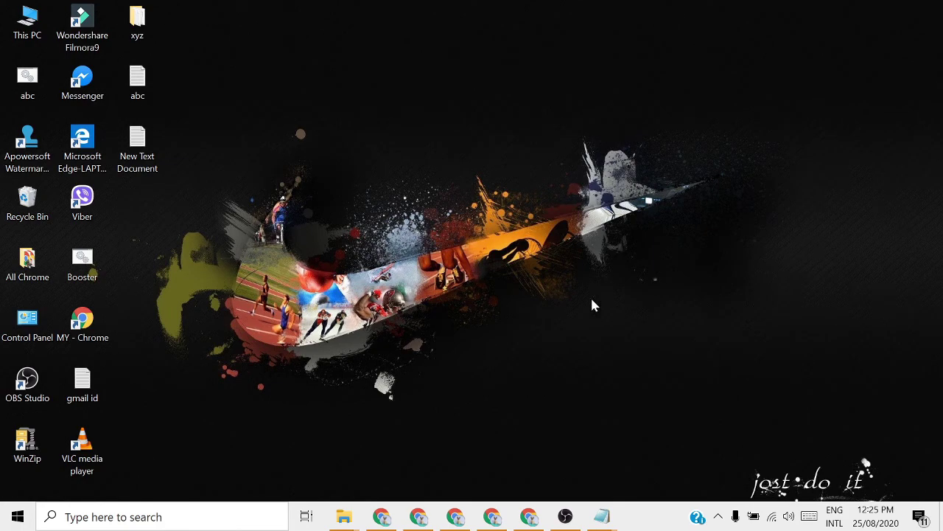
{"action": "mouse_move", "coordinate": [570, 520]}
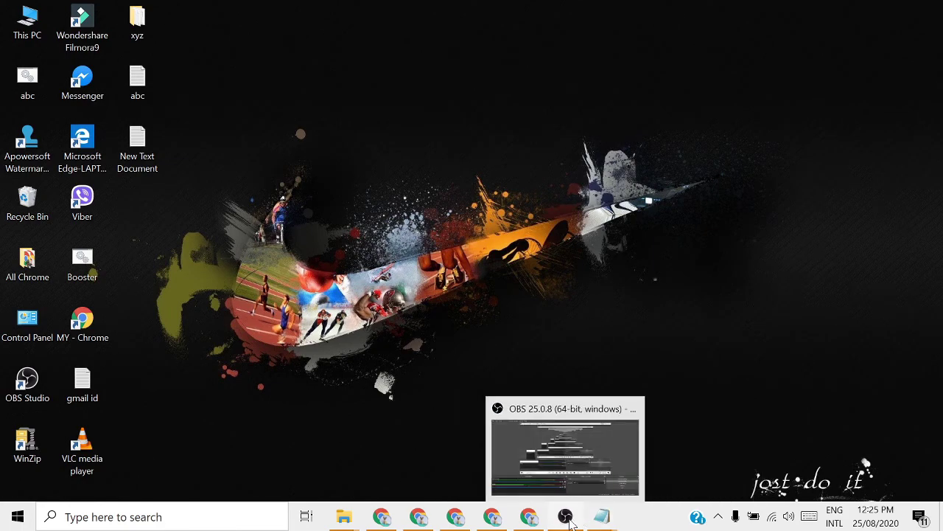